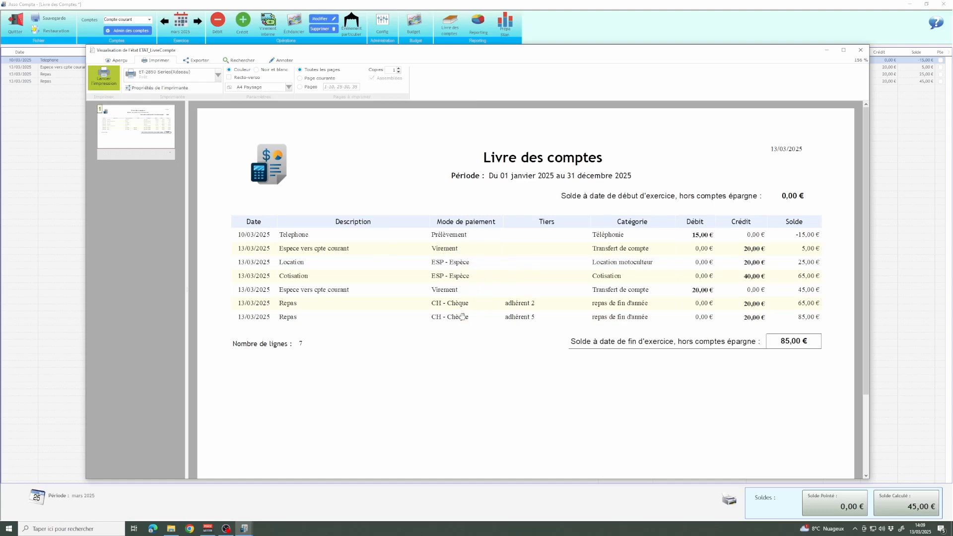
Review the simple account ledger report for 2025 down to its closing balance, and close the preview
scroll(470, 299, "down", 1)
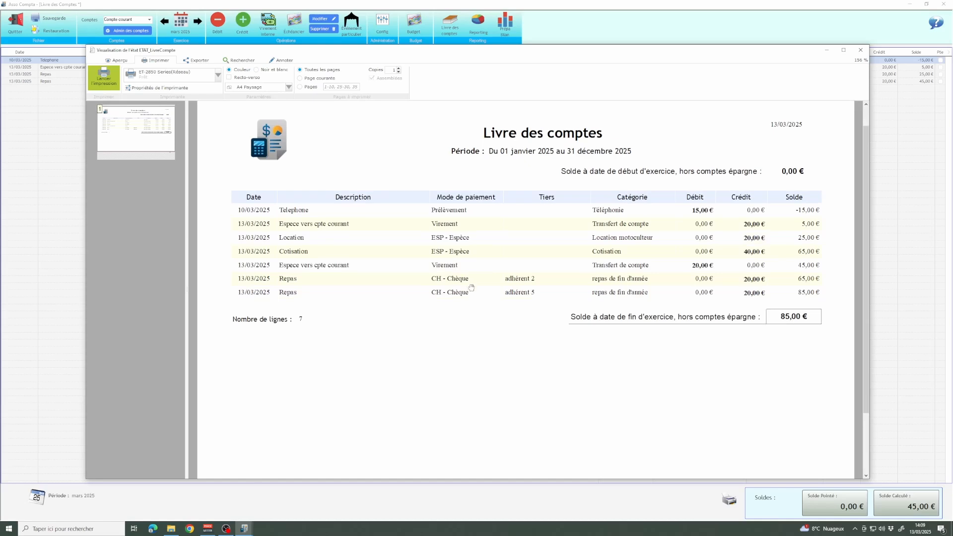
scroll(472, 288, "down", 1)
scroll(462, 256, "up", 1)
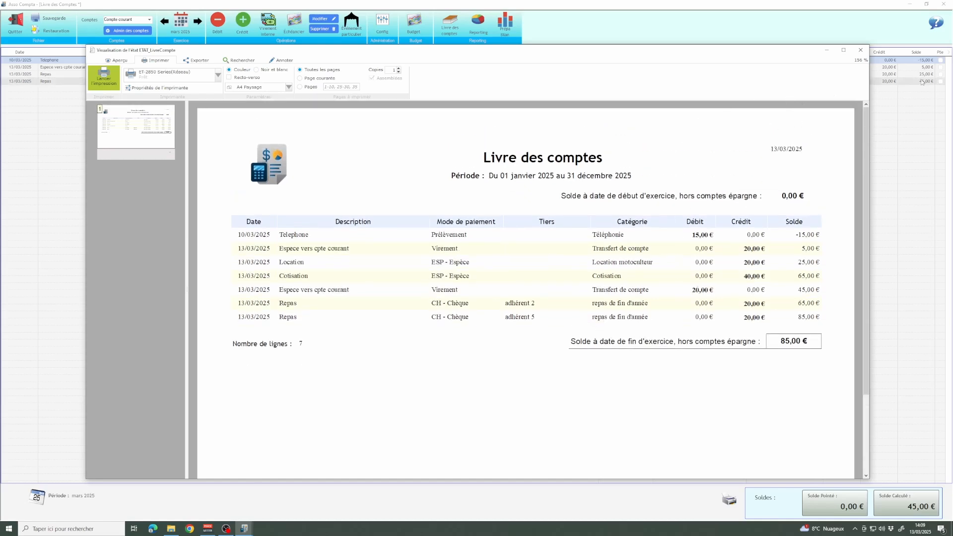
left_click(861, 51)
Generate the account ledger with accounting keys for 01/01/2025 to 31/12/2025, and close its preview
left_click(450, 25)
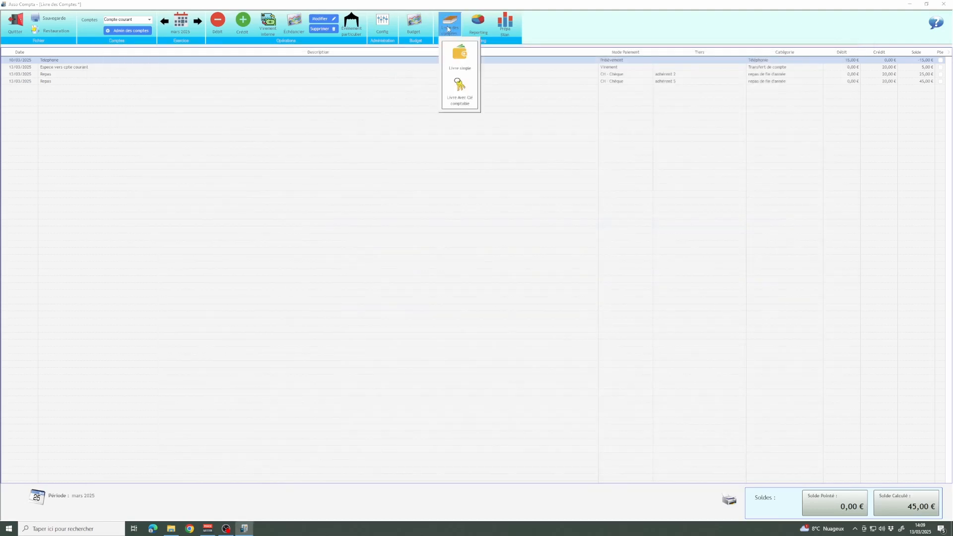
left_click(461, 100)
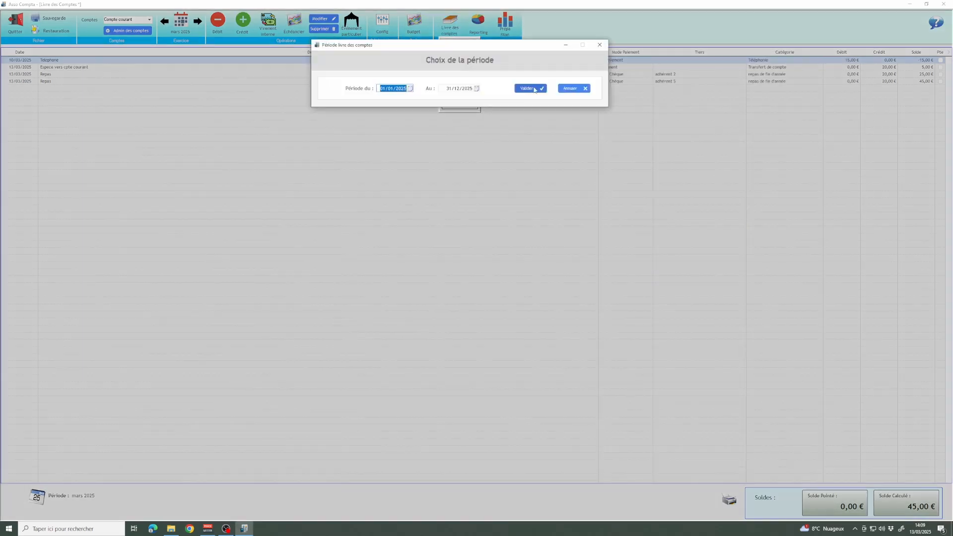
left_click(531, 88)
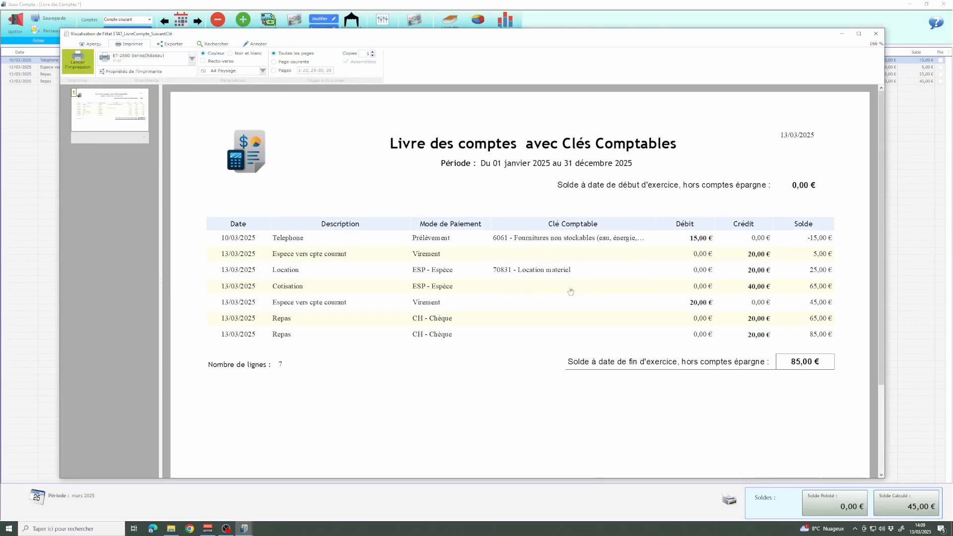
key("Escape")
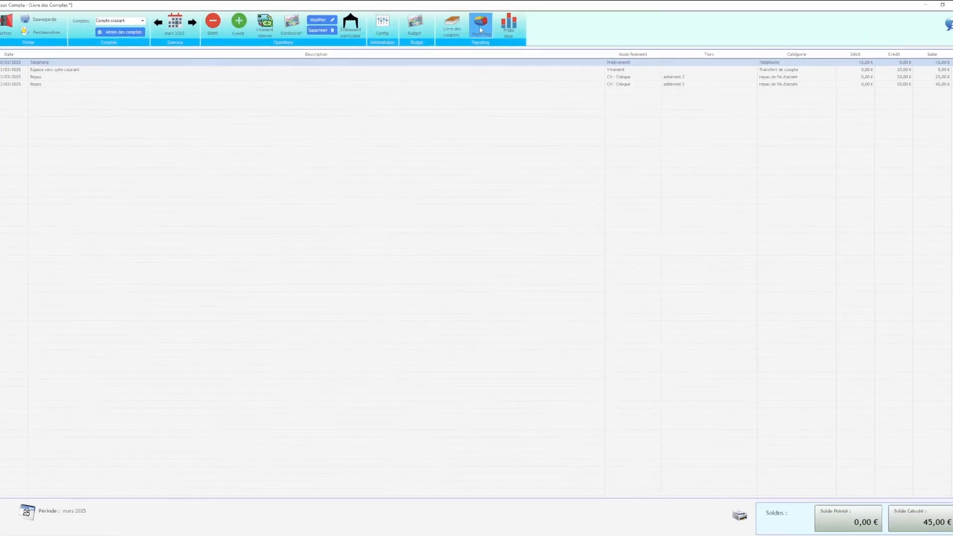
Run a custom report for 01/01/2025 to 31/12/2025 filtered on the Cotisation category, and close its preview
left_click(493, 30)
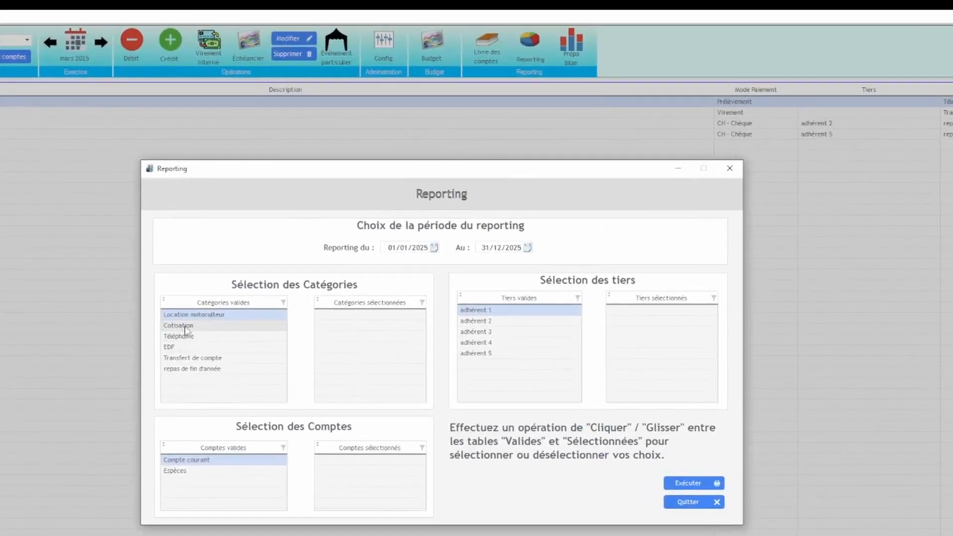
left_click_drag(184, 326, 366, 328)
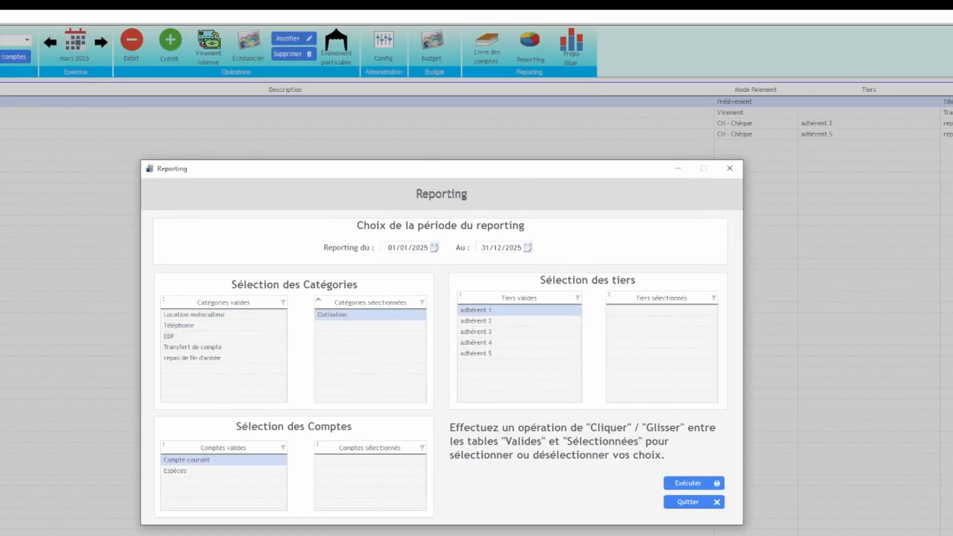
left_click(701, 484)
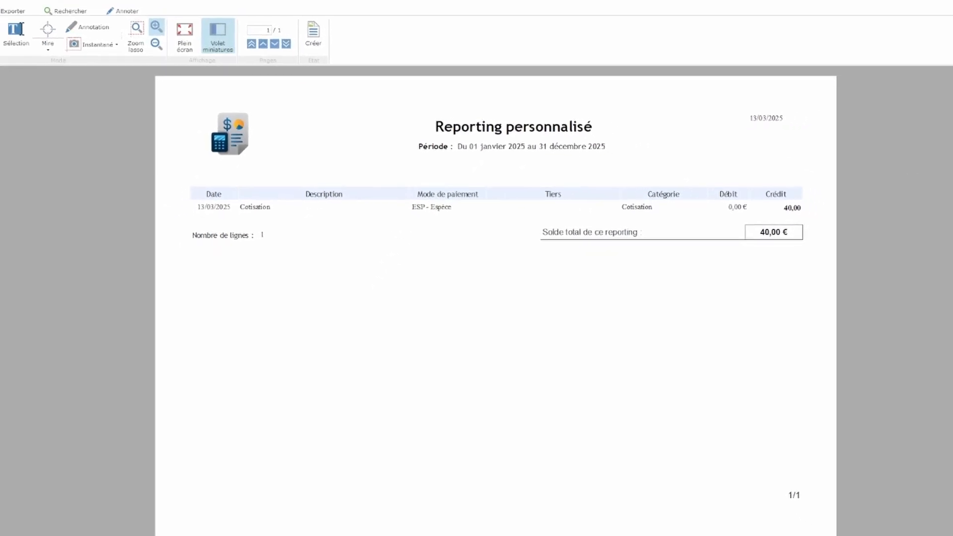
left_click(923, 54)
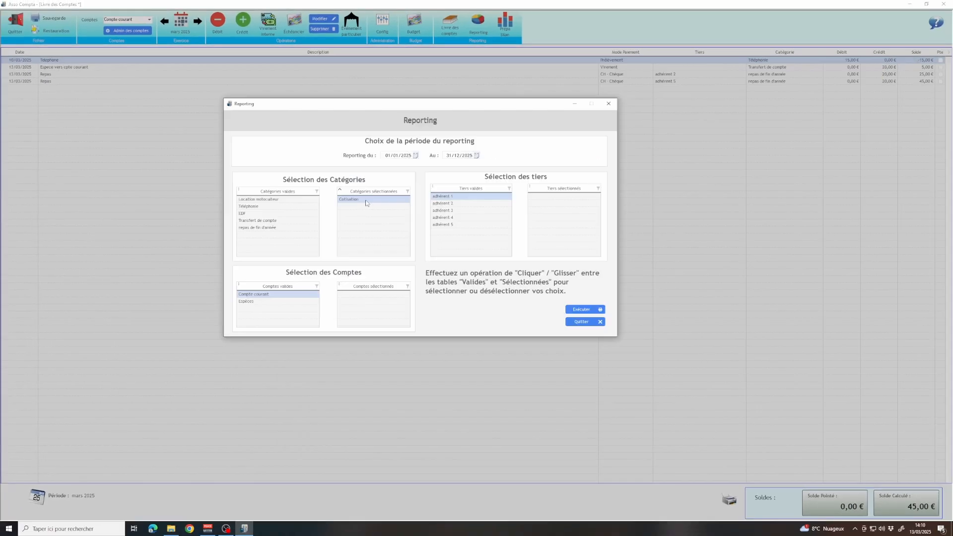
Replace the Cotisation category filter with the third party adhérent 2, run the report and close its preview
left_click_drag(365, 200, 283, 207)
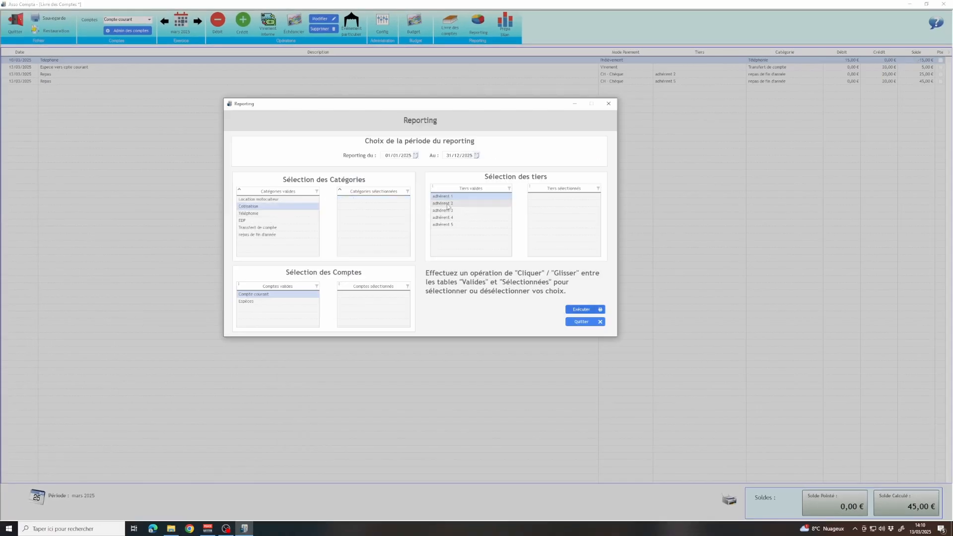
left_click_drag(450, 206, 564, 208)
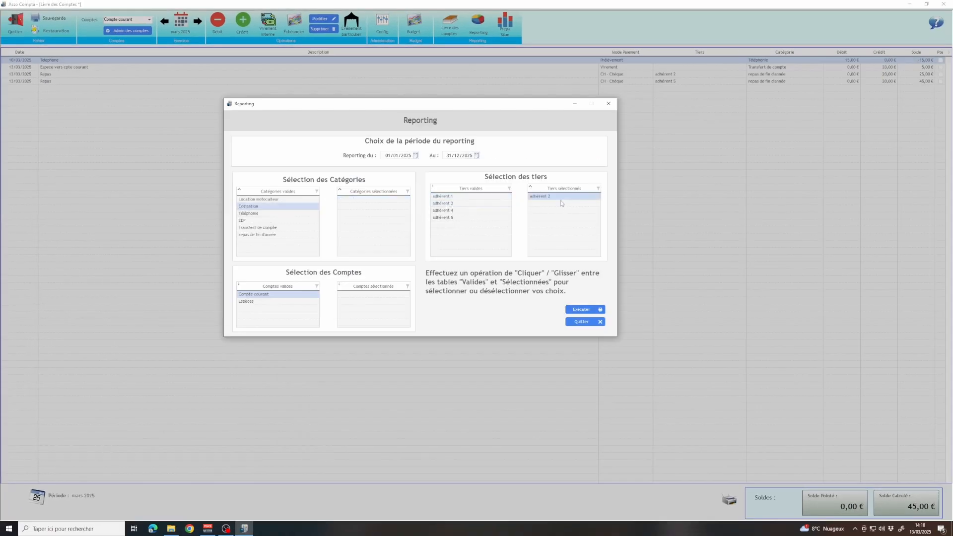
left_click(588, 312)
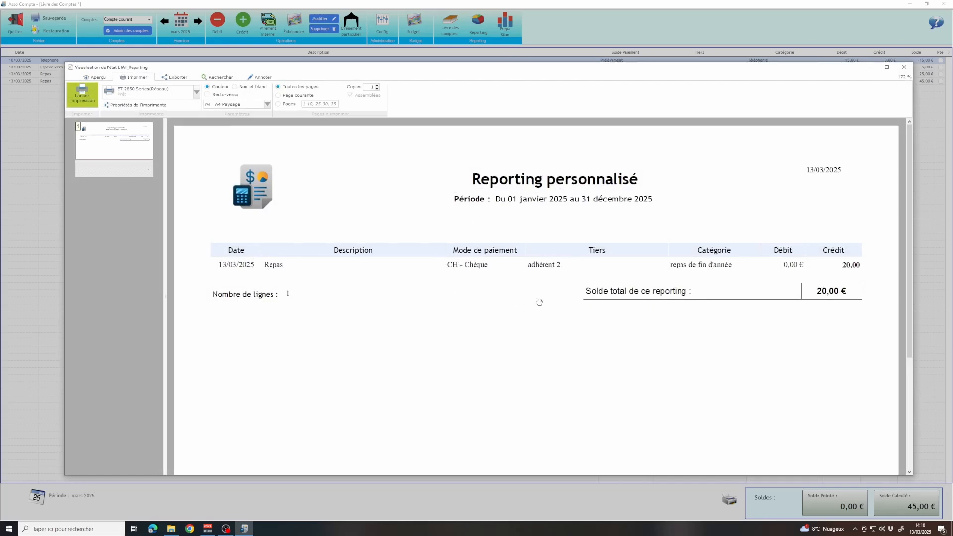
left_click(905, 67)
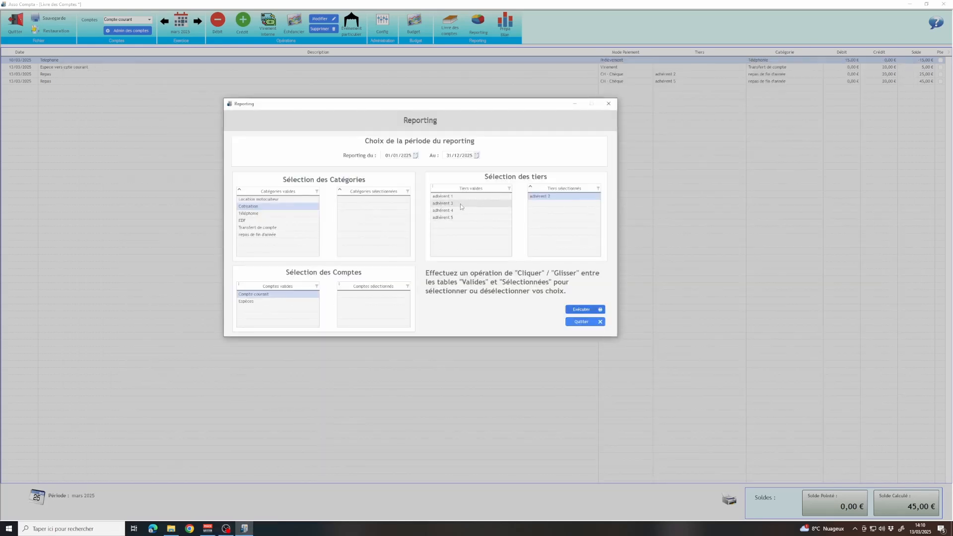
Add adhérent 3 and adhérent 4 to the selected third parties, run the report and close its preview
left_click_drag(451, 205, 580, 215)
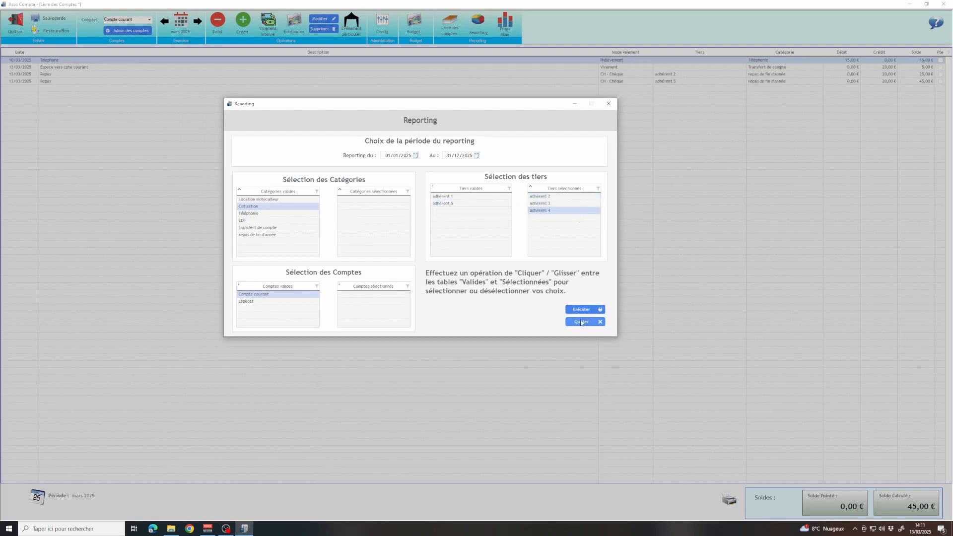
left_click(596, 311)
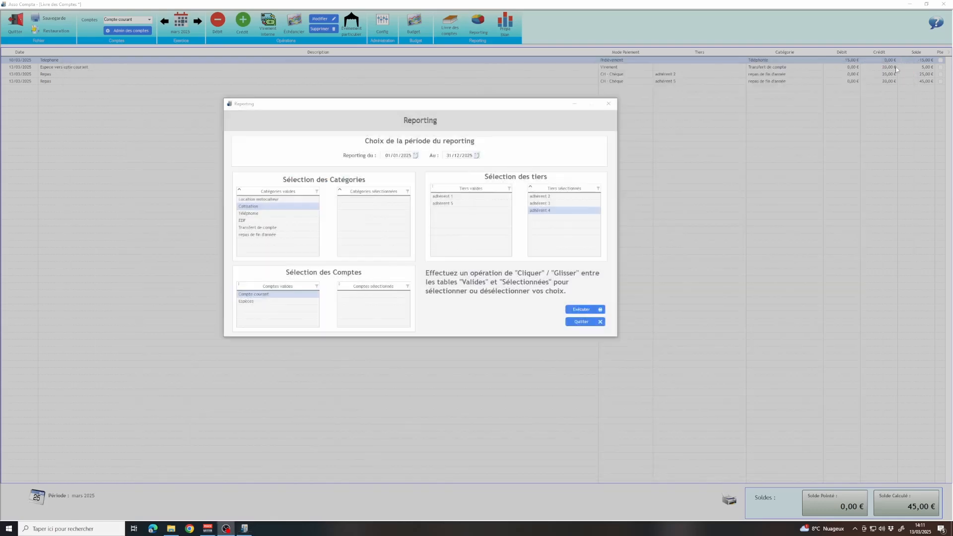
left_click(905, 67)
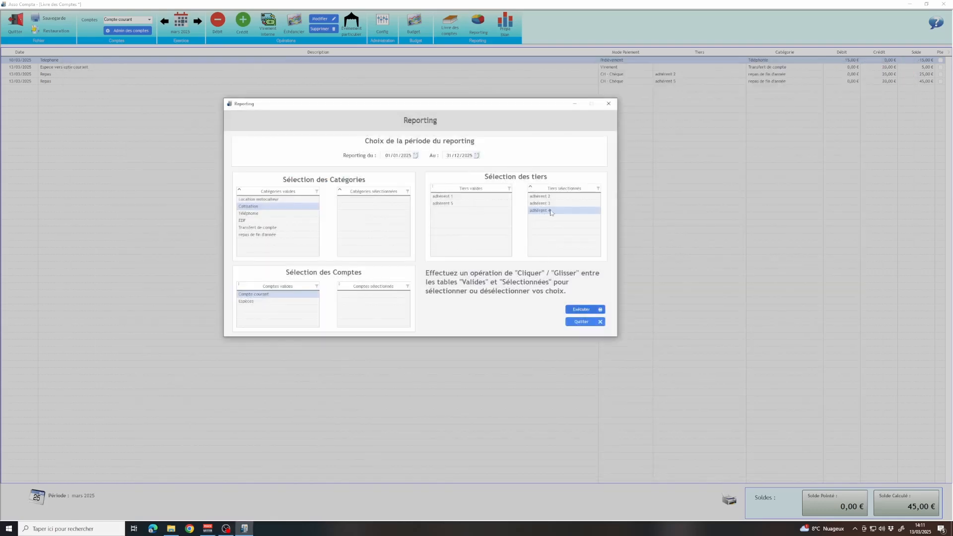
Replace adhérent 4 with adhérent 5 in the selected third parties, rerun the report and close its preview
mouse_move(551, 212)
left_mouse_down()
mouse_move(451, 214)
mouse_move(558, 217)
mouse_move(553, 207)
left_mouse_up()
left_click(589, 310)
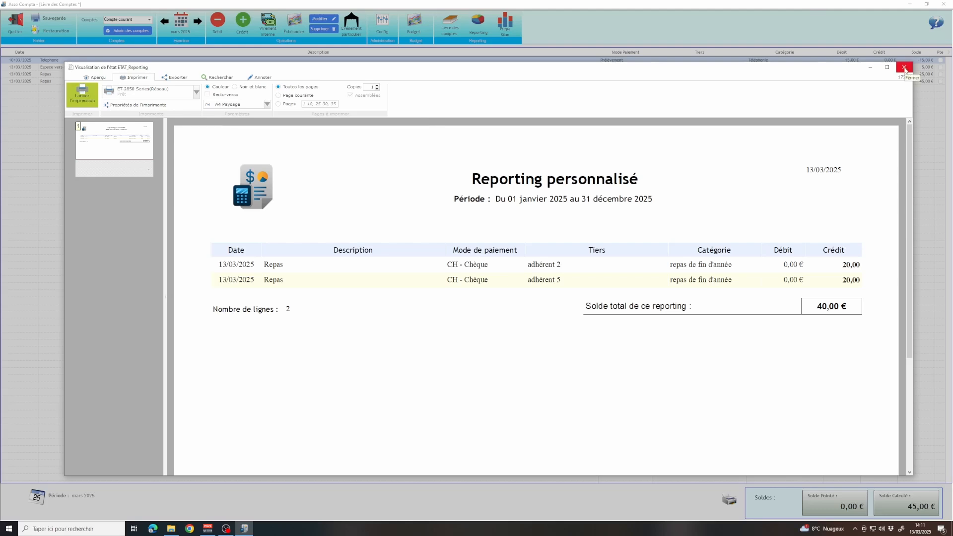
left_click(905, 68)
Add the Compte courant account and the Cotisation category to the report filters, and run the report
left_click_drag(278, 296, 372, 302)
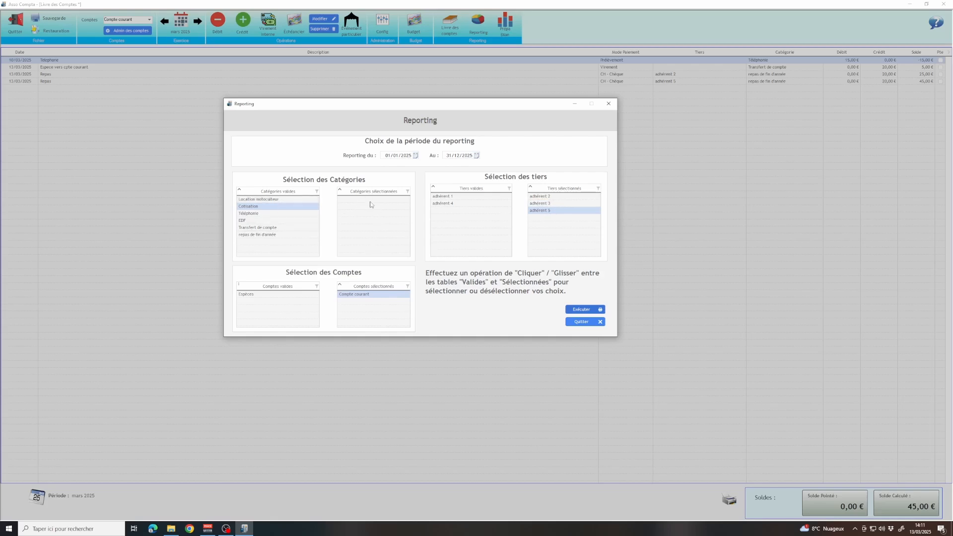
left_click_drag(272, 207, 362, 214)
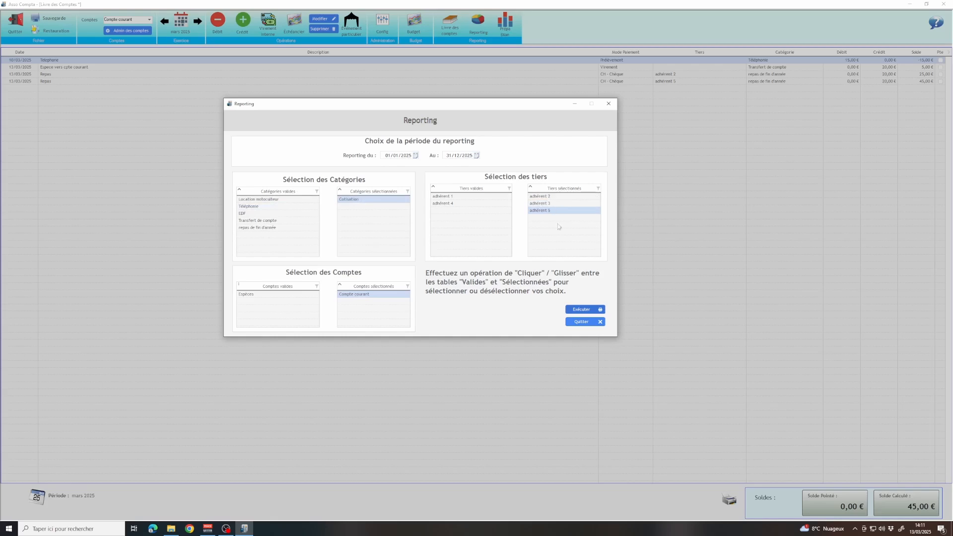
left_click(583, 311)
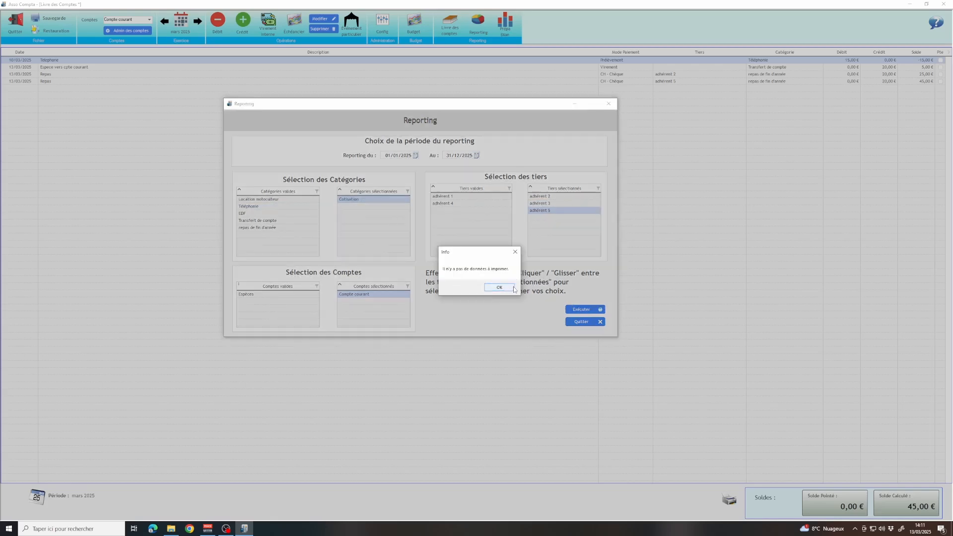
left_click(506, 288)
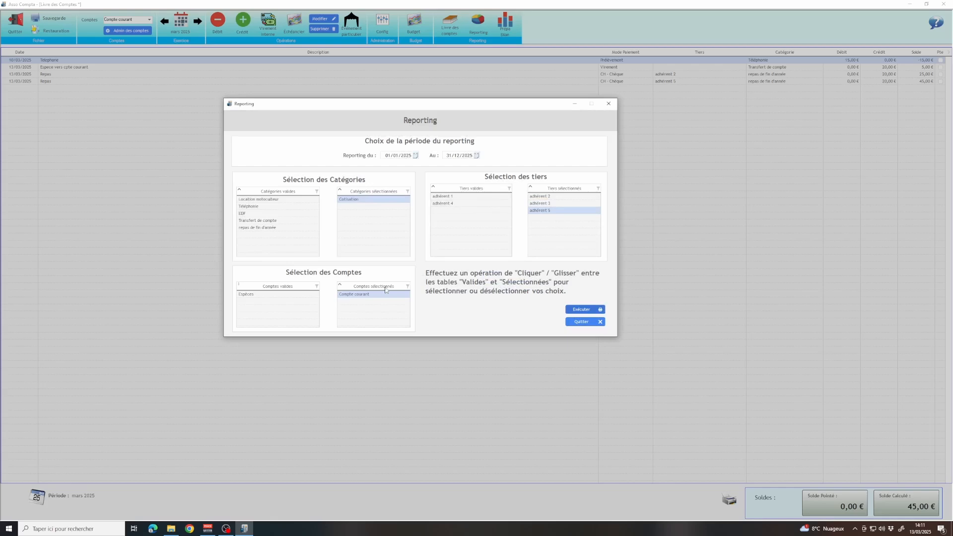
Add the Espèces account to the selected accounts, and run the report with and then without the Cotisation category
left_click_drag(269, 295, 354, 313)
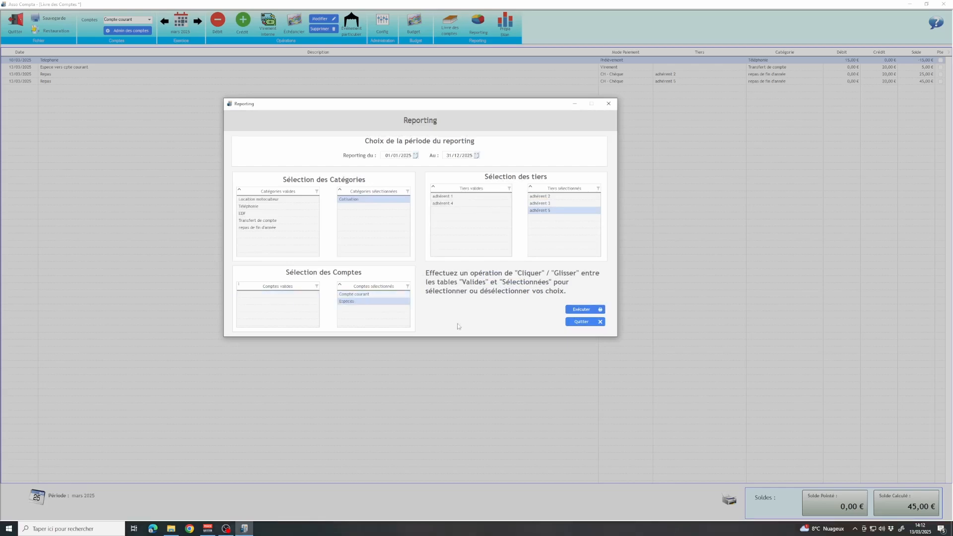
left_click(589, 310)
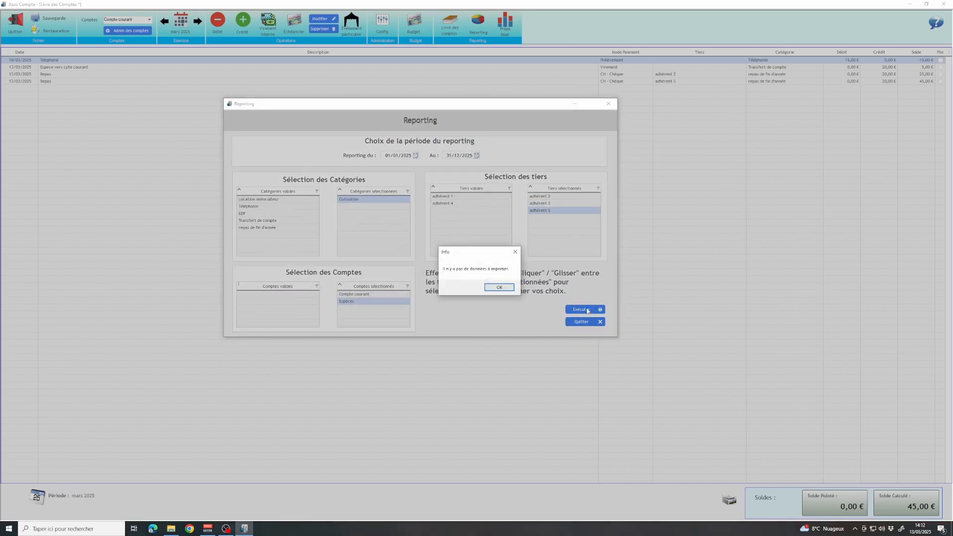
left_click(492, 287)
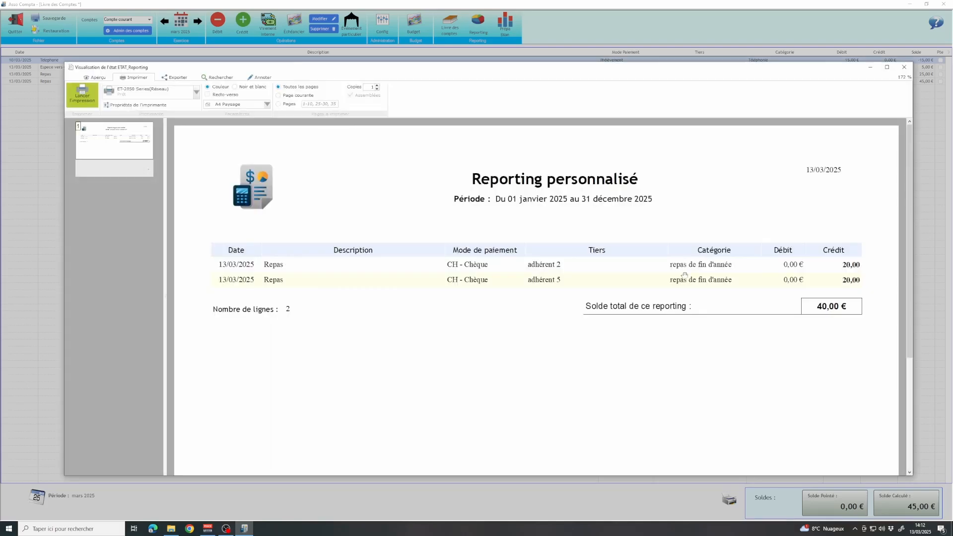
left_click(905, 67)
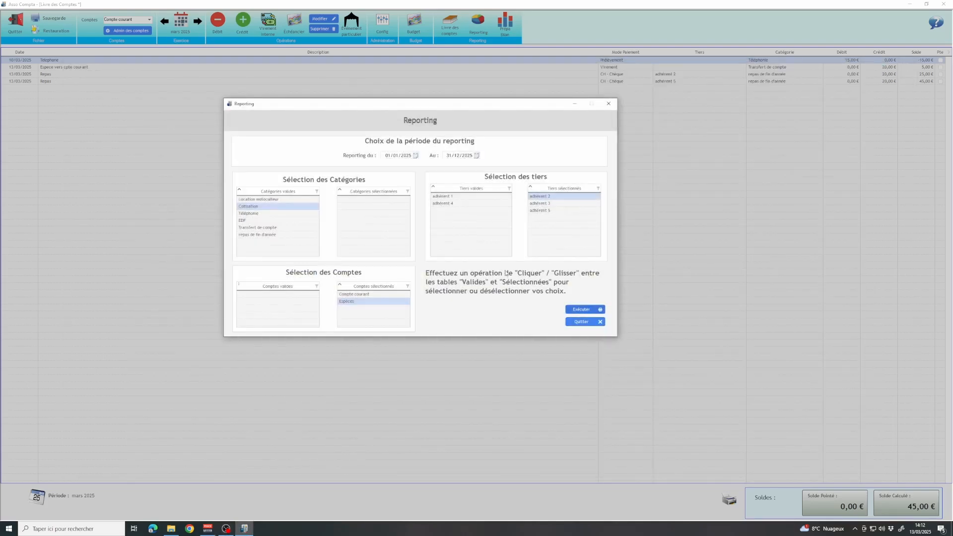
Replace all selected third parties with adhérent 1 and run the report
left_click(544, 211, "shift")
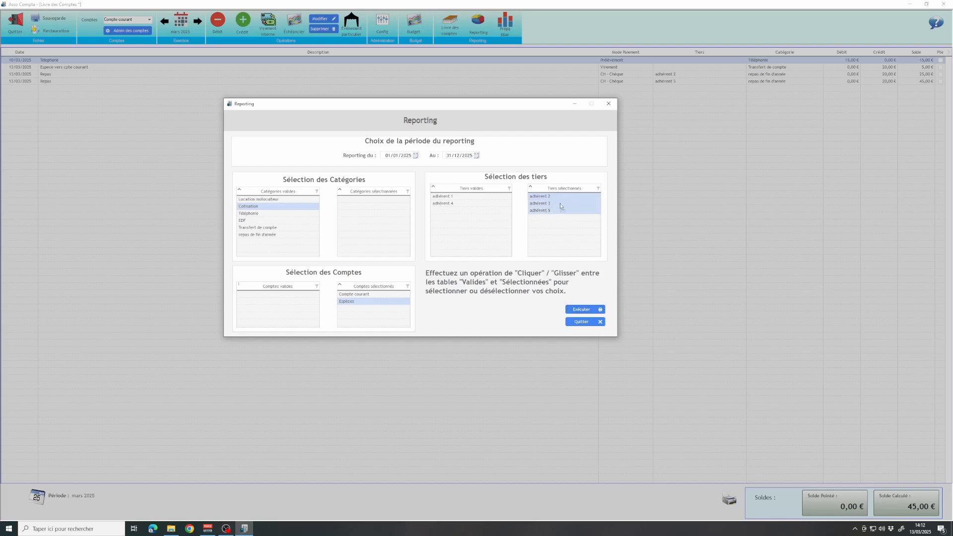
mouse_move(561, 203)
left_mouse_down()
mouse_move(487, 217)
mouse_move(469, 197)
mouse_move(583, 199)
mouse_move(567, 204)
left_mouse_up()
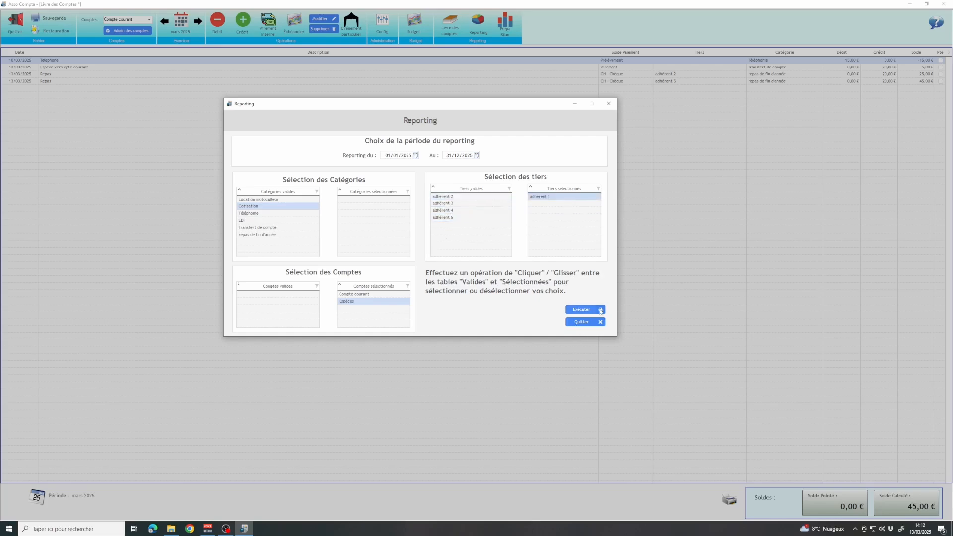
left_click(599, 310)
left_click(499, 287)
Add adhérent 4 to the selected third parties, run the report and close the report setup
left_click_drag(462, 210, 566, 227)
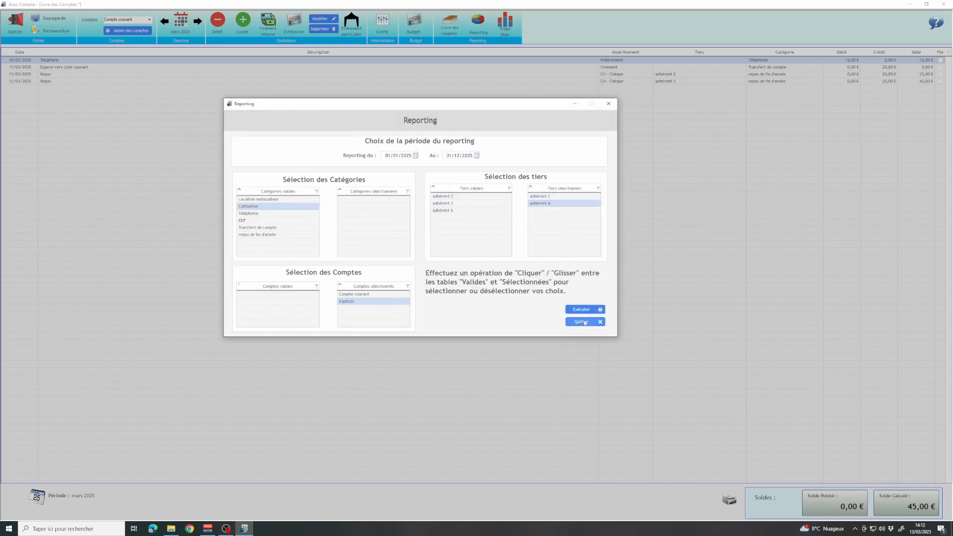
left_click(582, 309)
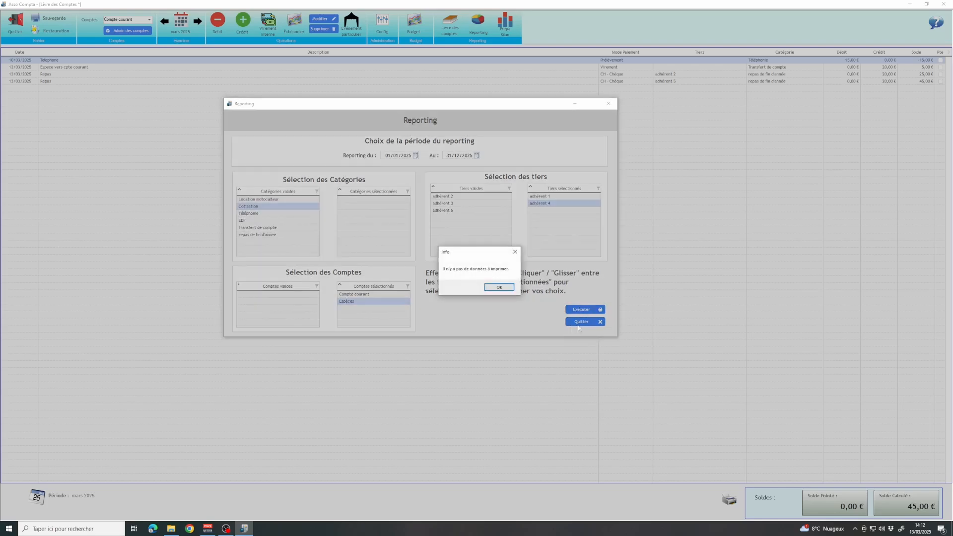
left_click(506, 286)
left_click(586, 323)
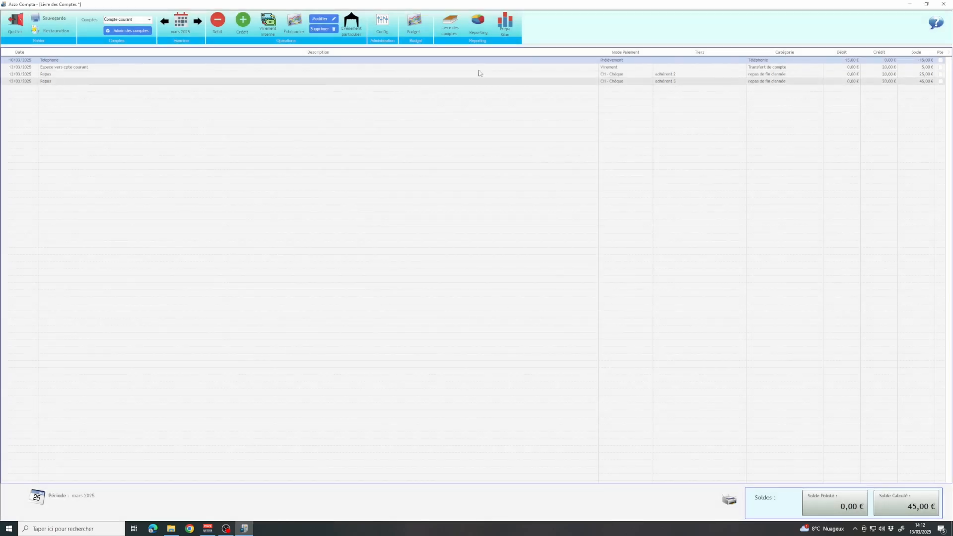
In the Espèces account, set the third party of the Cotisation 2024 transaction to adhérent 2 and validate the change
left_click(128, 20)
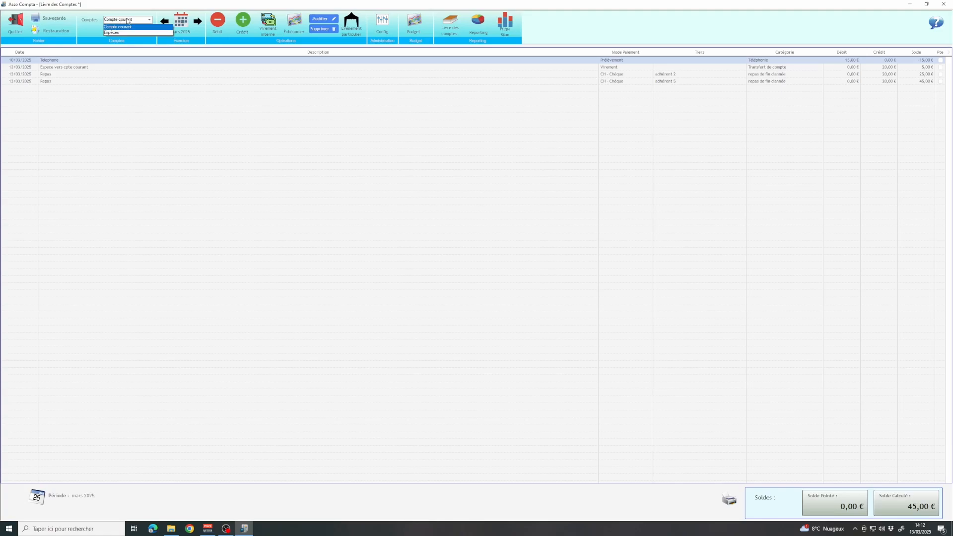
left_click(120, 32)
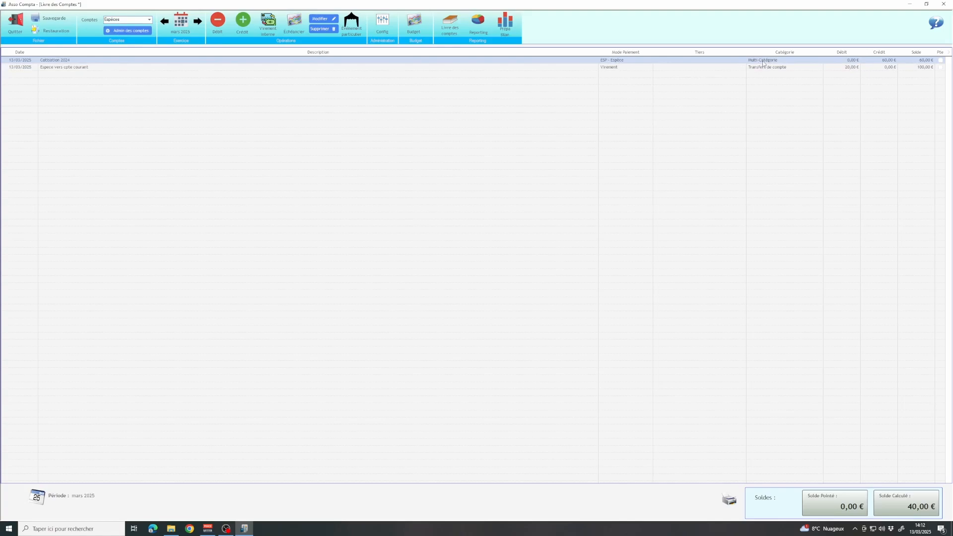
double_click(582, 62)
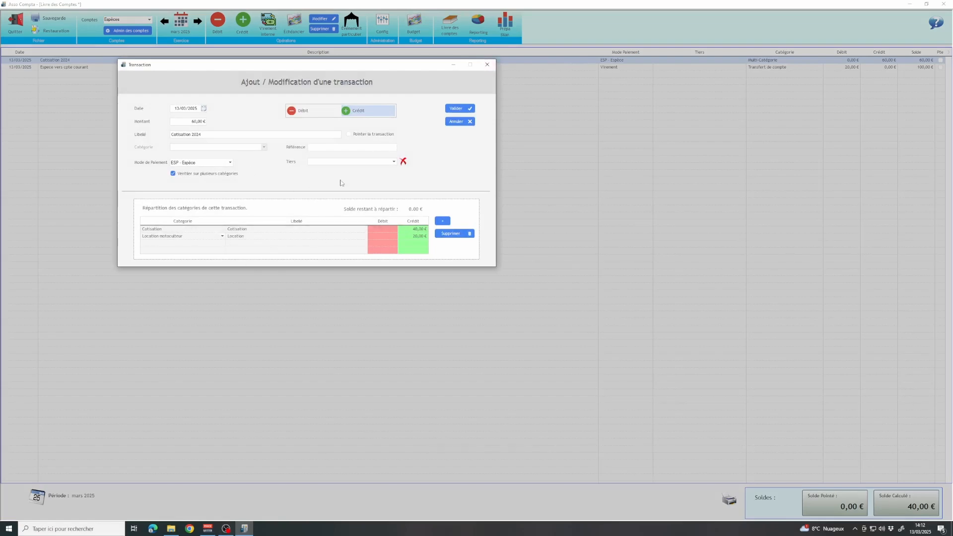
left_click(391, 163)
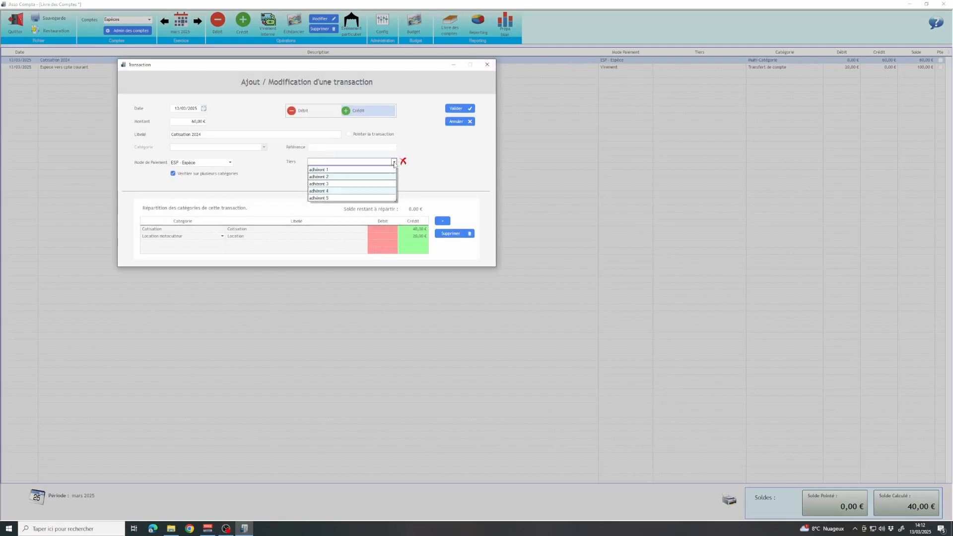
left_click(363, 178)
left_click(457, 109)
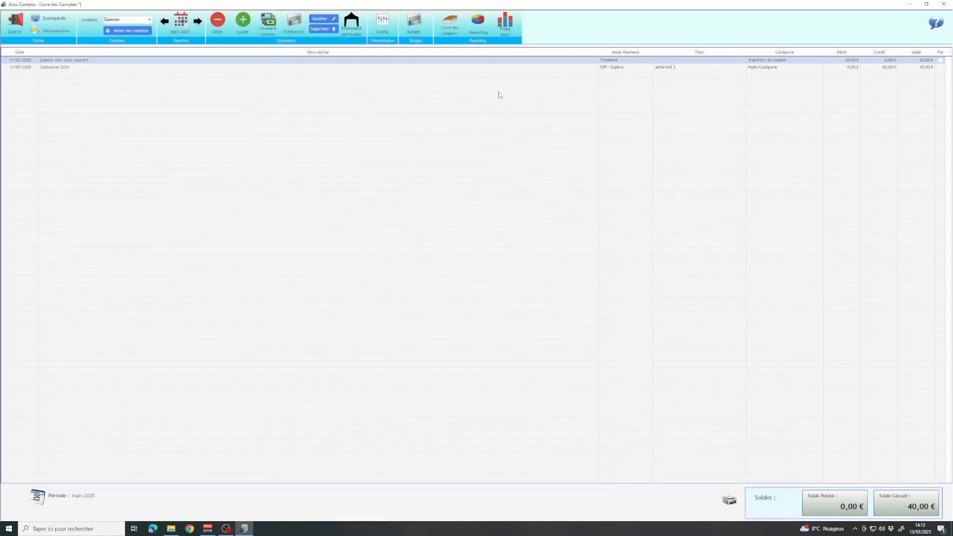
Run a custom report on the Cotisation category for adhérent 2, adhérent 3 and adhérent 4, and close its preview
left_click(478, 22)
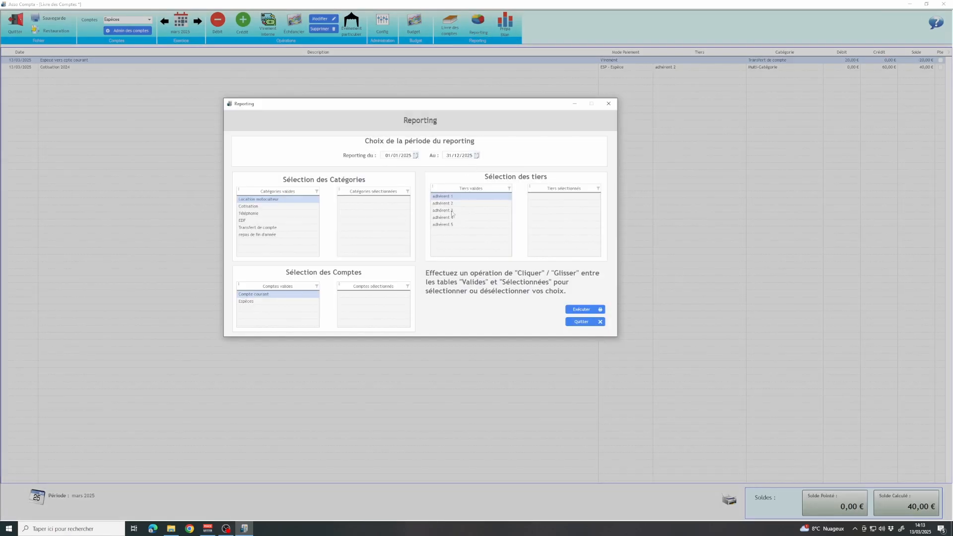
left_click_drag(254, 207, 367, 199)
left_click(465, 204)
left_click_drag(465, 203, 537, 218)
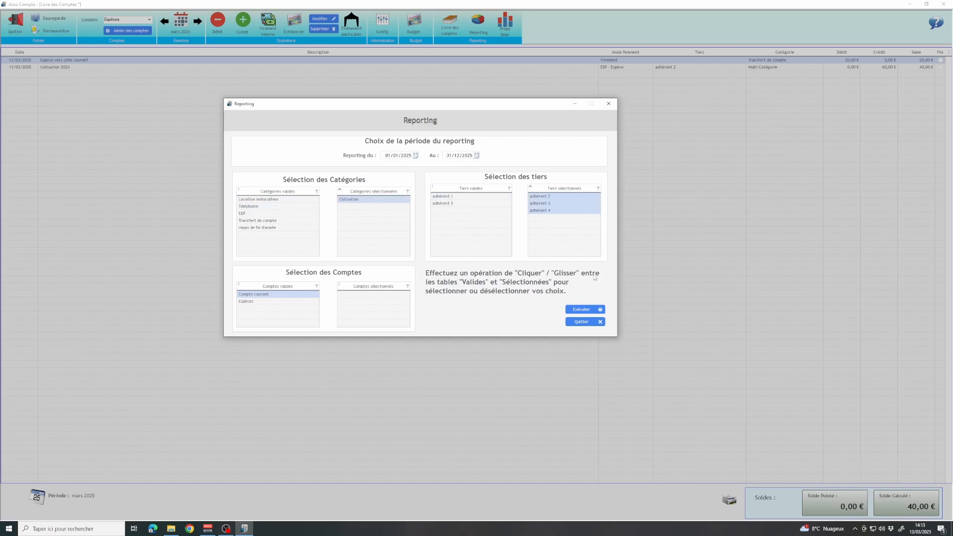
left_click(599, 312)
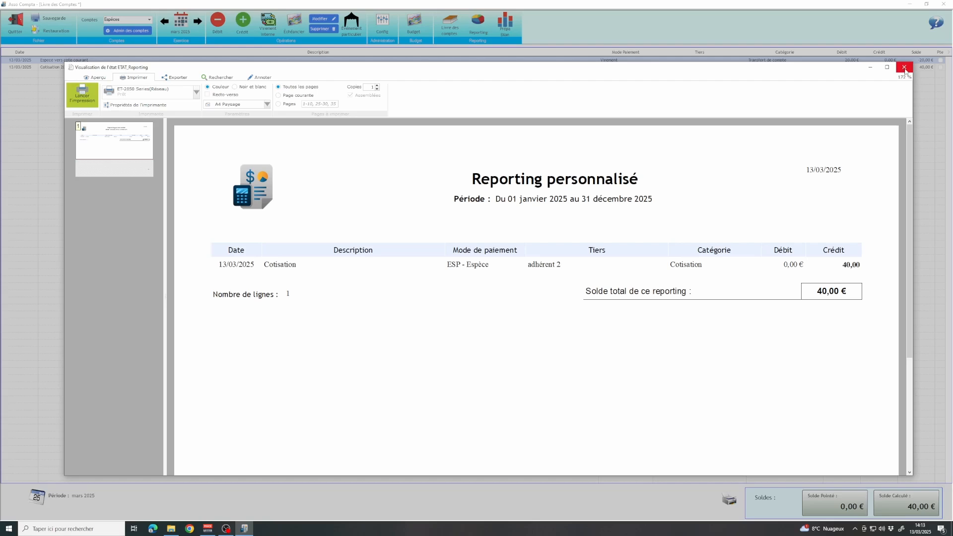
left_click(905, 68)
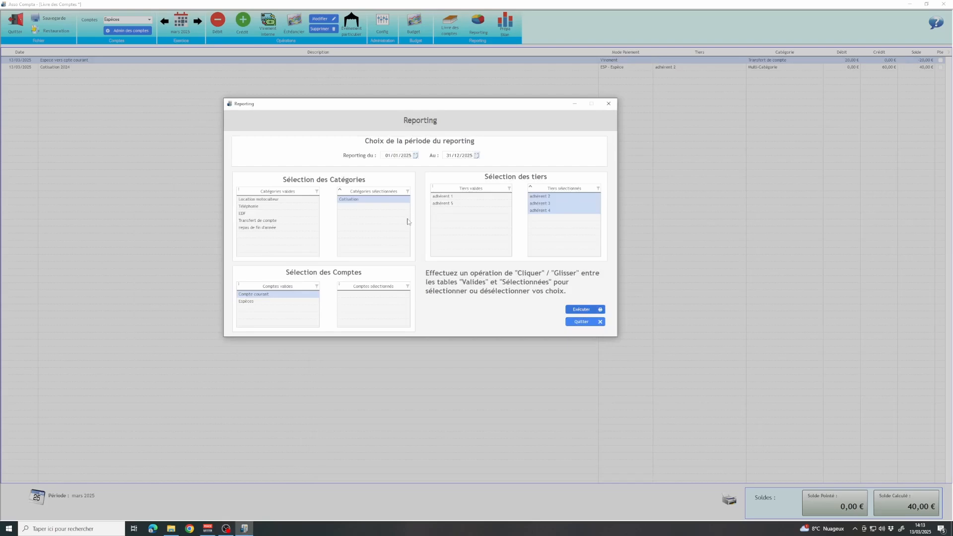
Generate the balance sheet for 01/01/2025 to 31/12/2025 and set its page format to A4 Paysage
left_click(505, 28)
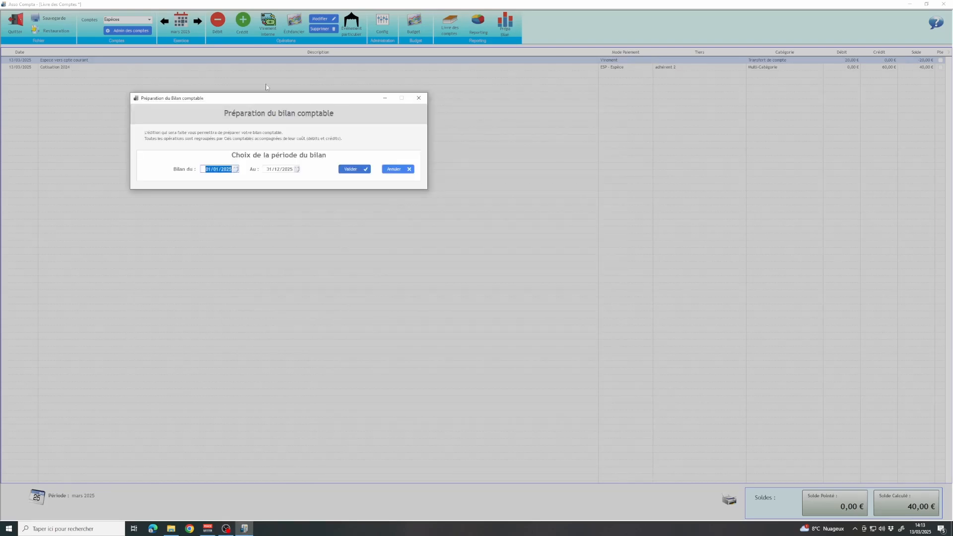
left_click(357, 170)
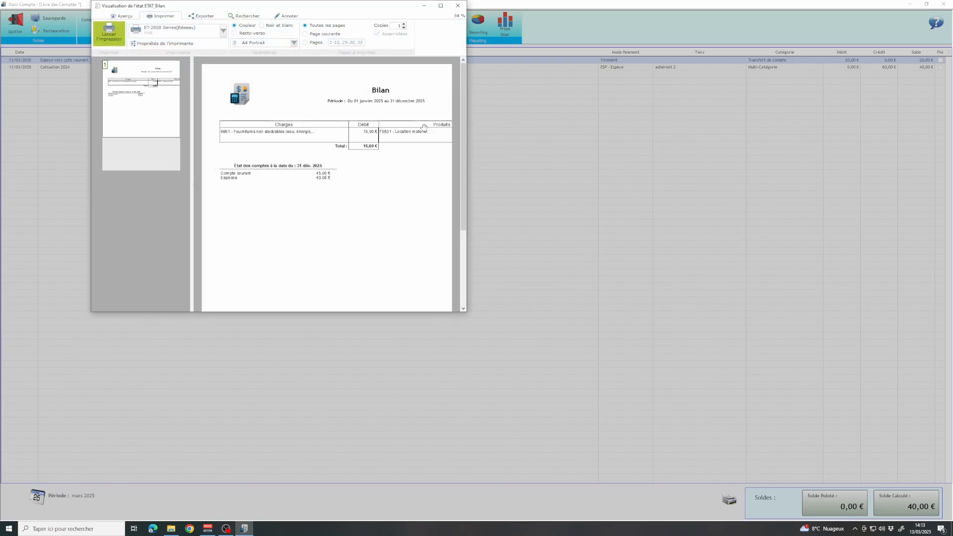
left_click(273, 43)
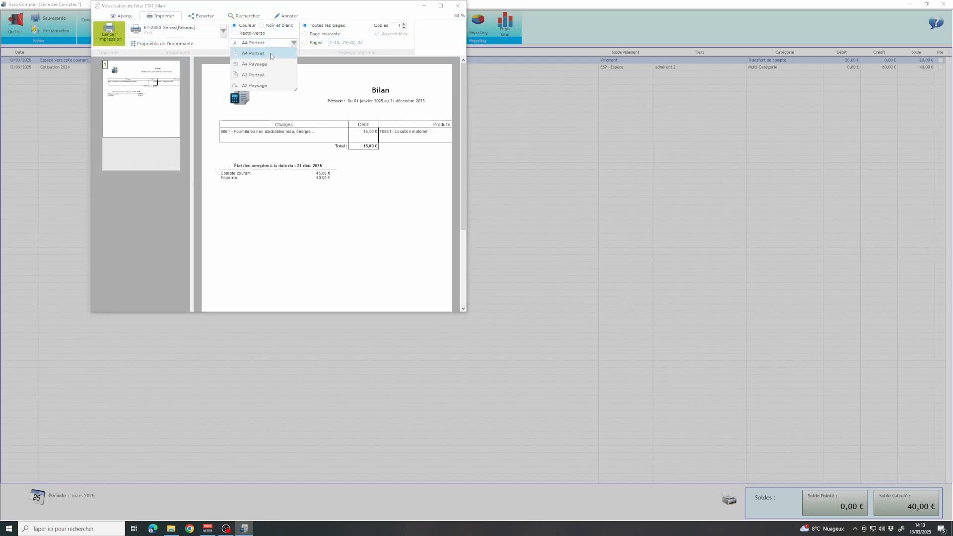
left_click(273, 61)
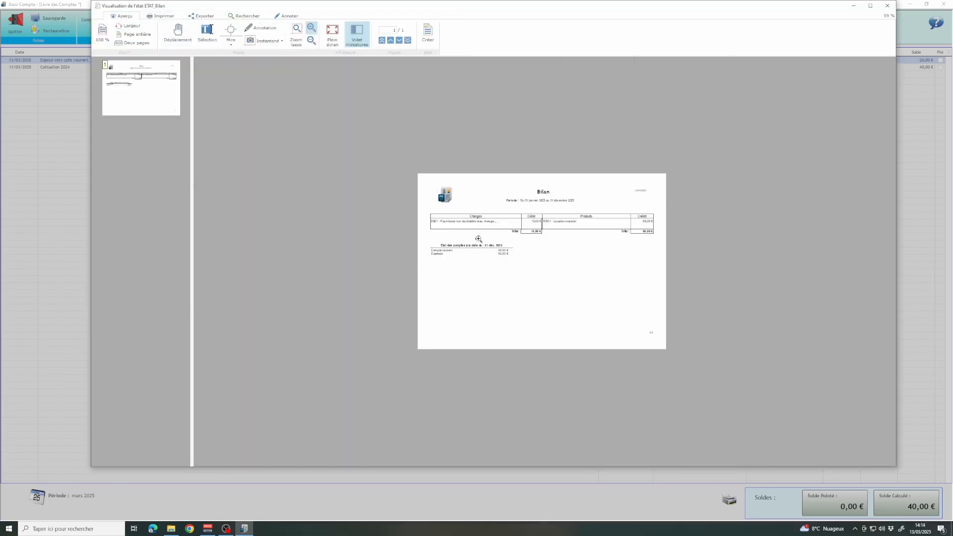
Examine the charges, income and account balances in the Bilan preview, and show its printing and export options
left_click(508, 238)
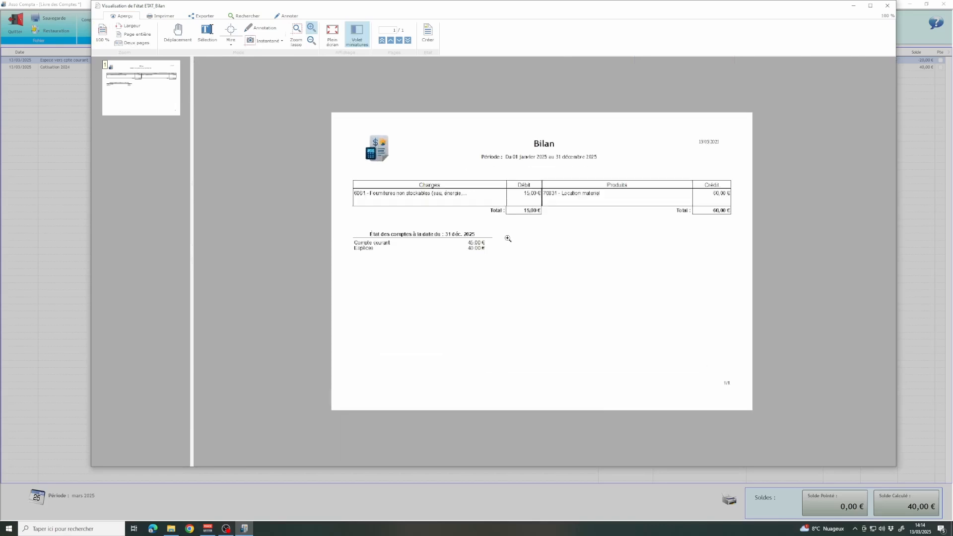
left_click(508, 239)
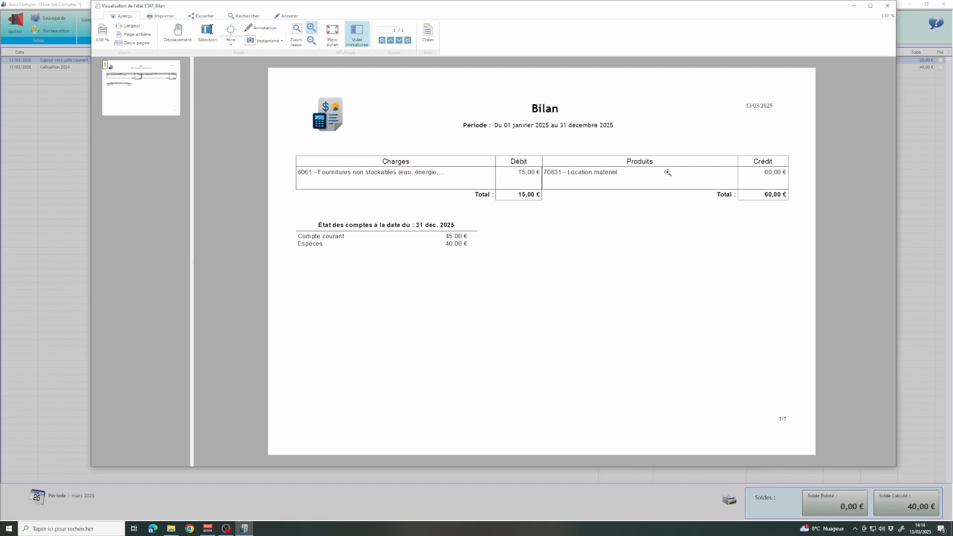
left_click(160, 17)
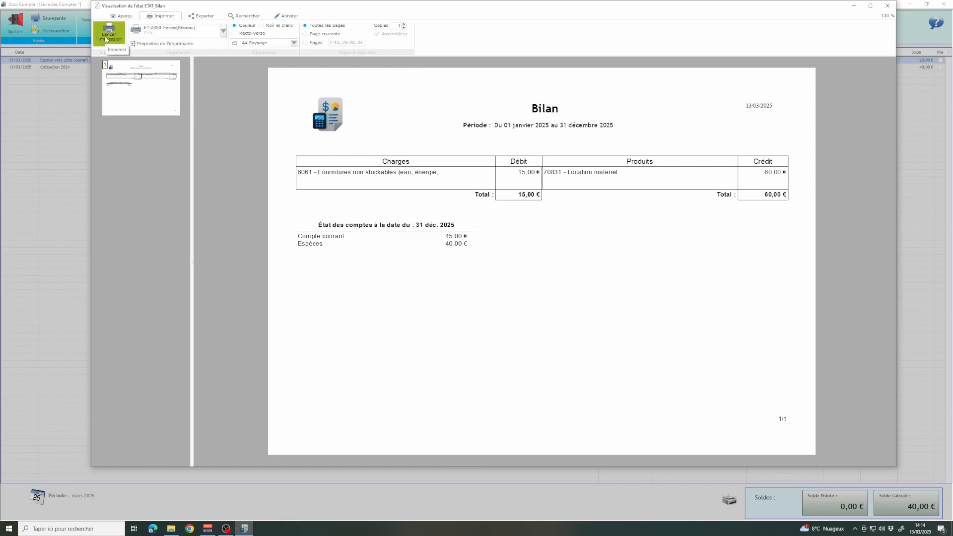
left_click(201, 16)
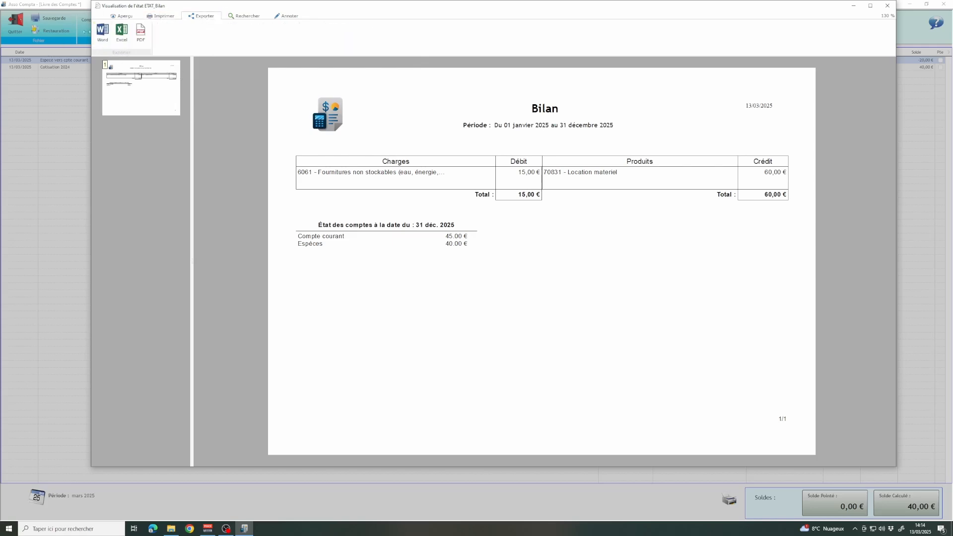